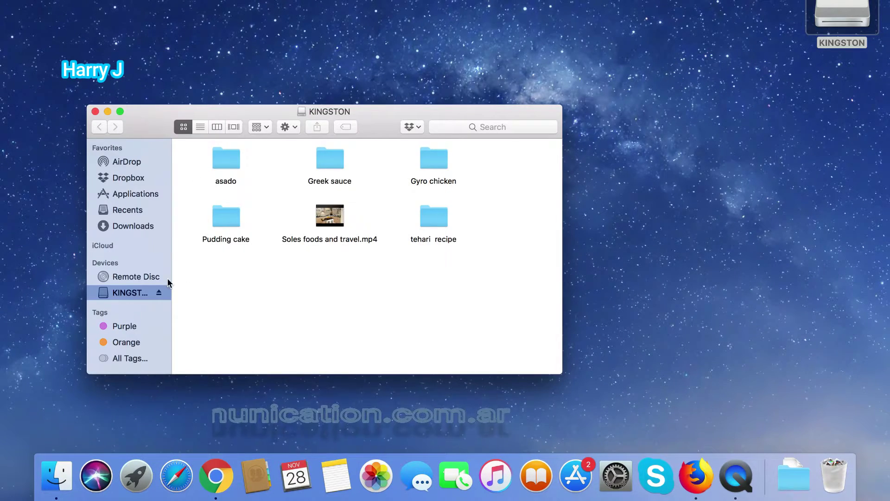
# - Copy the 'video editing' item from Dropbox, then return to the KINGSTON drive's file area
pyautogui.click(132, 277)
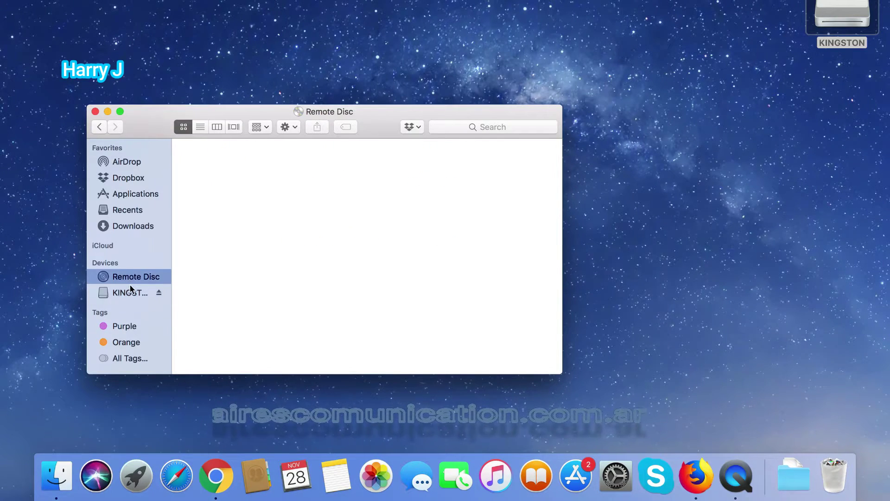
pyautogui.click(130, 293)
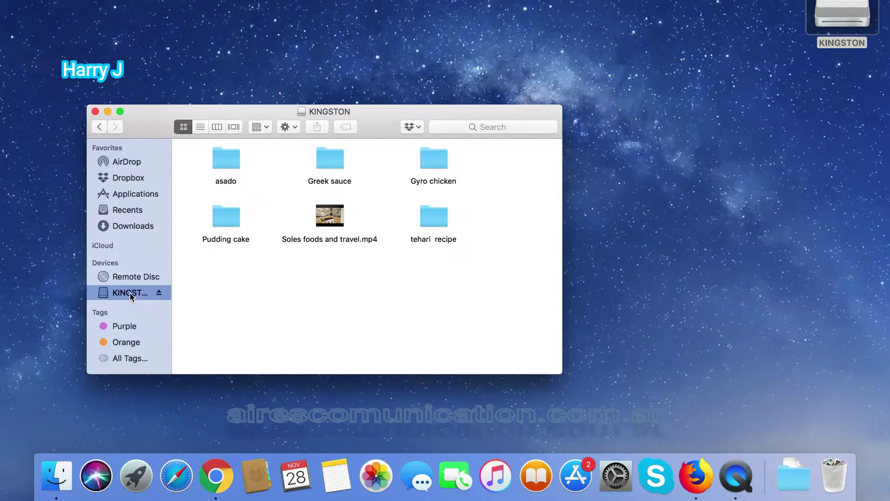
pyautogui.click(139, 179)
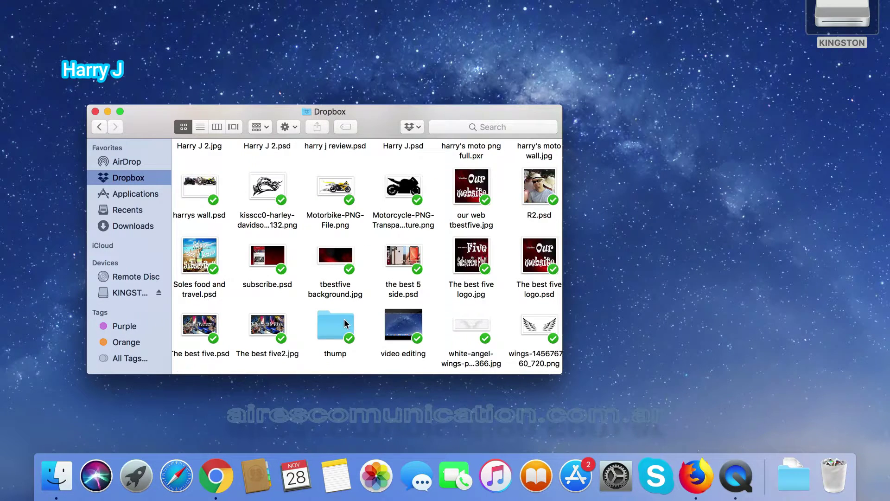
pyautogui.rightClick(395, 324)
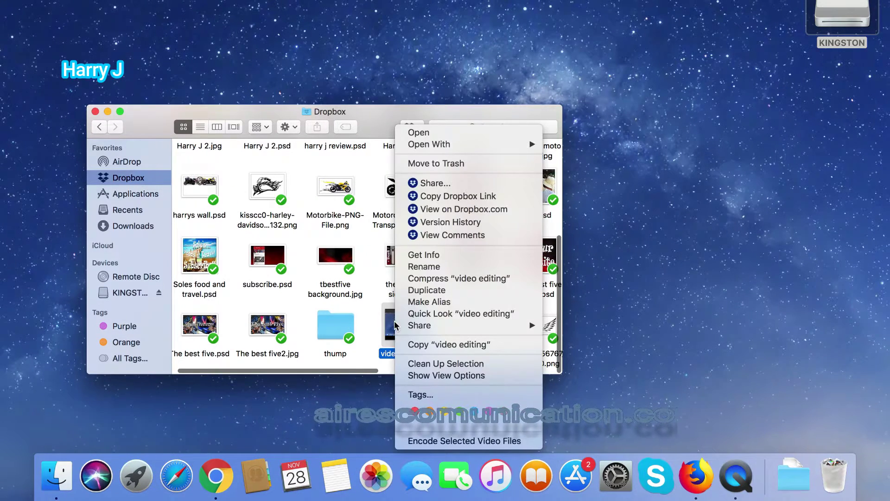
pyautogui.click(435, 344)
pyautogui.click(128, 294)
pyautogui.click(283, 306)
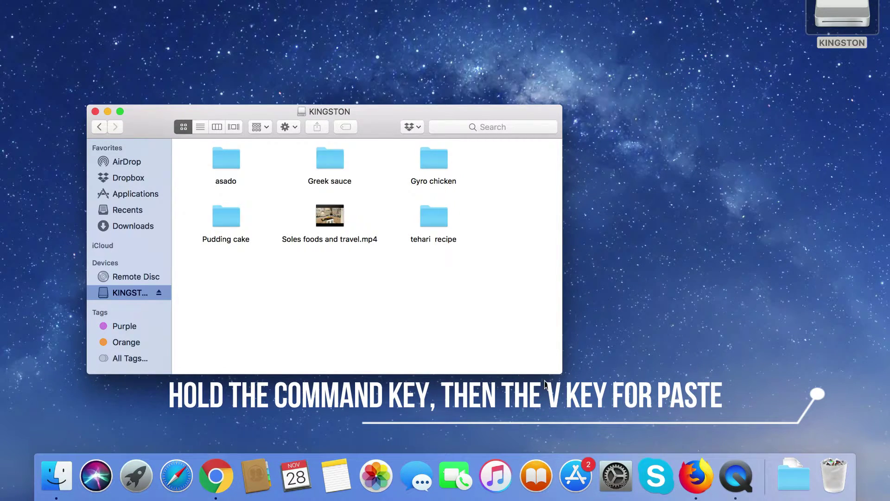
# - Paste the copied 'video editing' file onto the desktop
pyautogui.click(134, 182)
pyautogui.rightClick(334, 188)
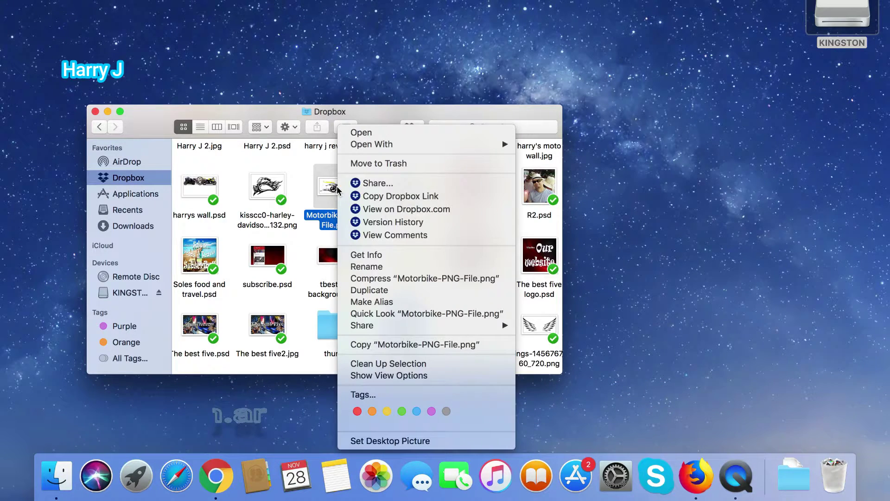
pyautogui.press('Escape')
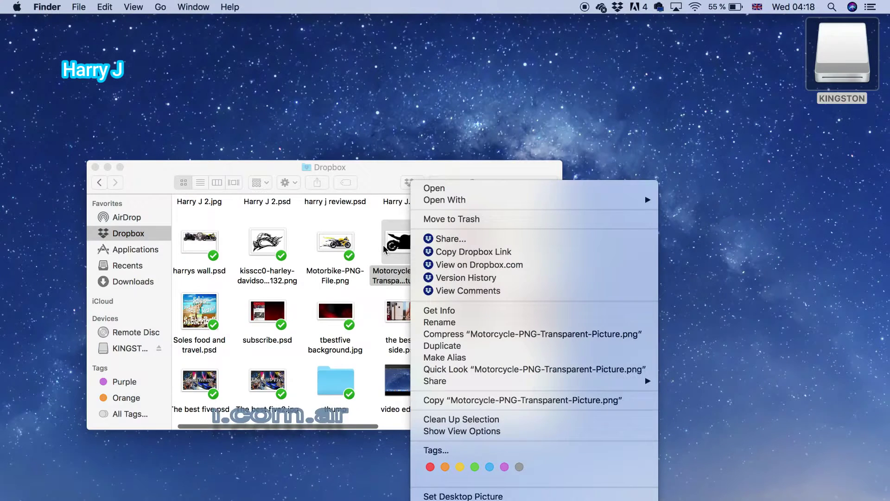
pyautogui.rightClick(398, 190)
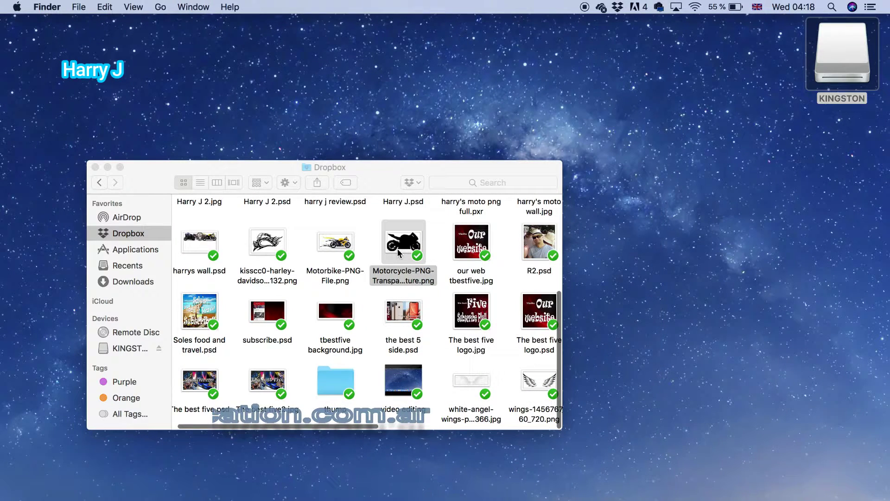
pyautogui.click(655, 189)
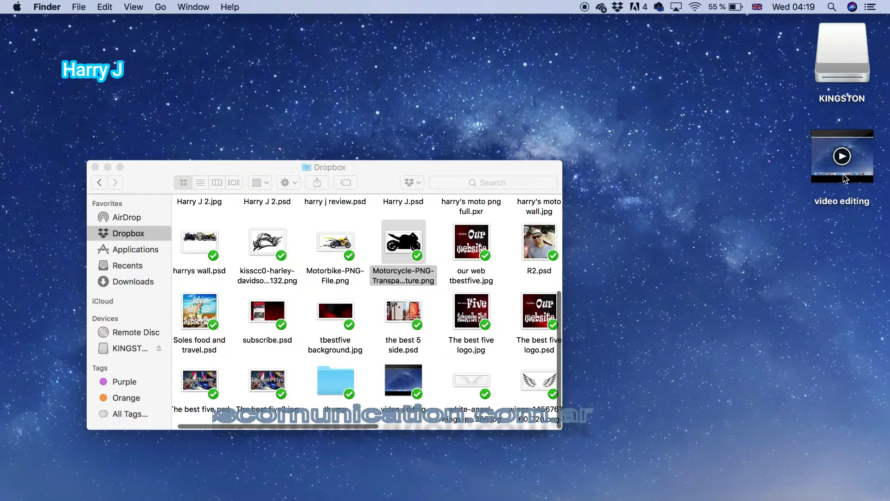
pyautogui.moveTo(845, 178)
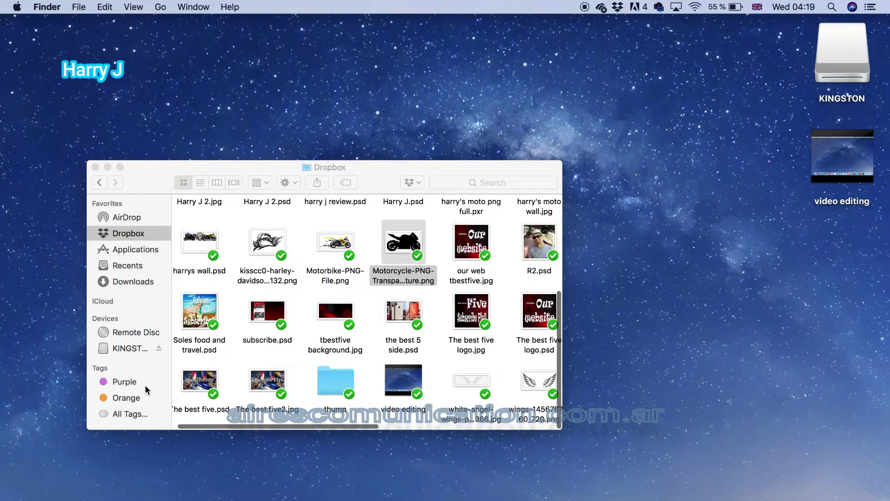
# - Try dragging the desktop 'video editing' file into the KINGSTON drive
pyautogui.click(128, 349)
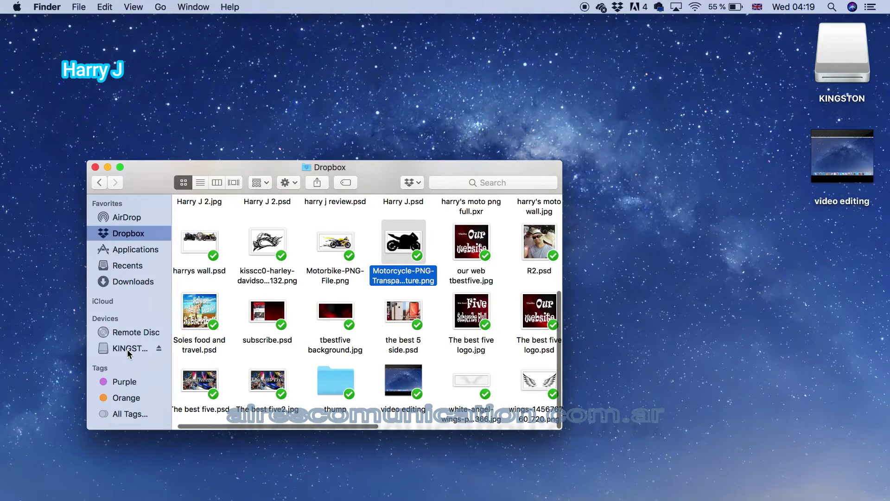
pyautogui.click(128, 349)
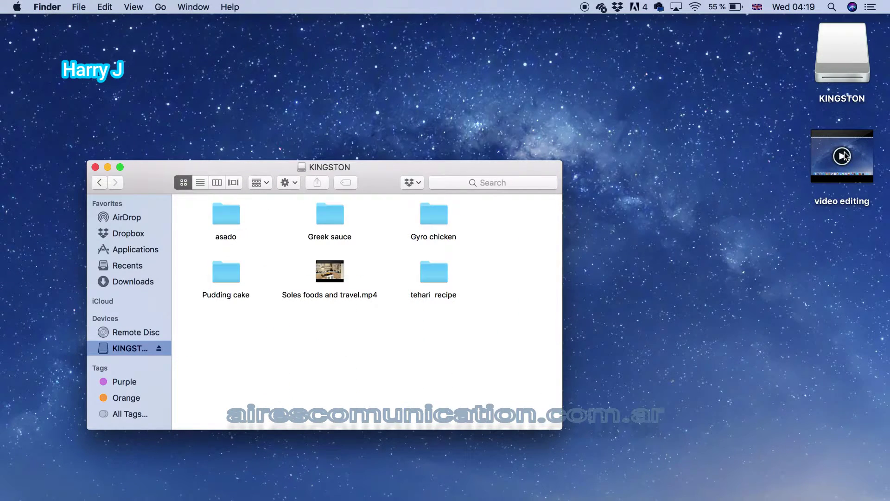
pyautogui.moveTo(825, 150); pyautogui.dragTo(423, 357)
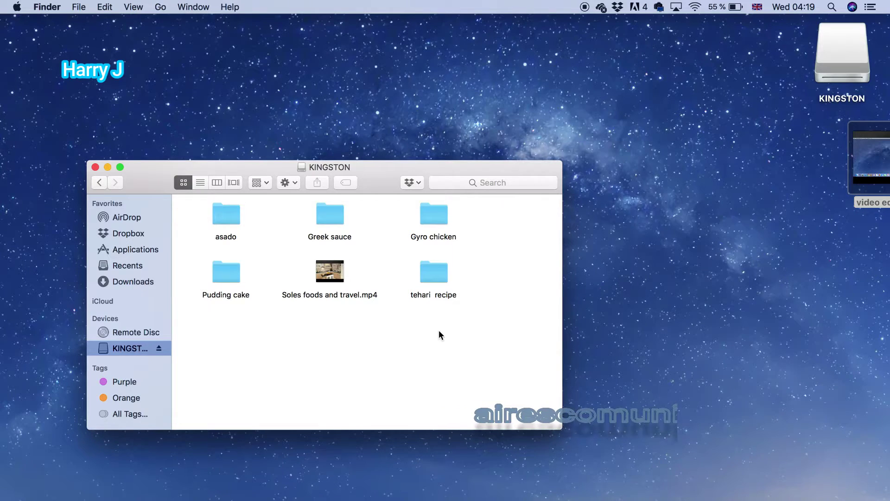
# - Search Spotlight for 'disk' and launch Disk Utility from Top Hits
pyautogui.click(832, 7)
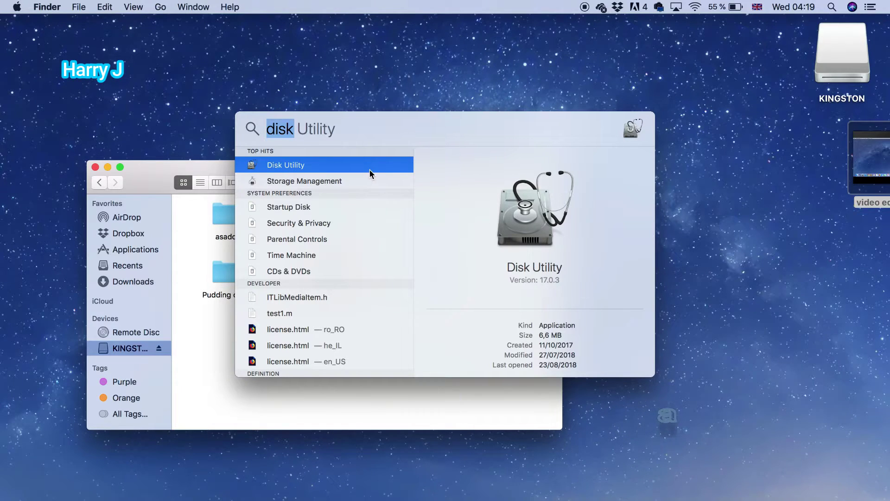
pyautogui.click(363, 127)
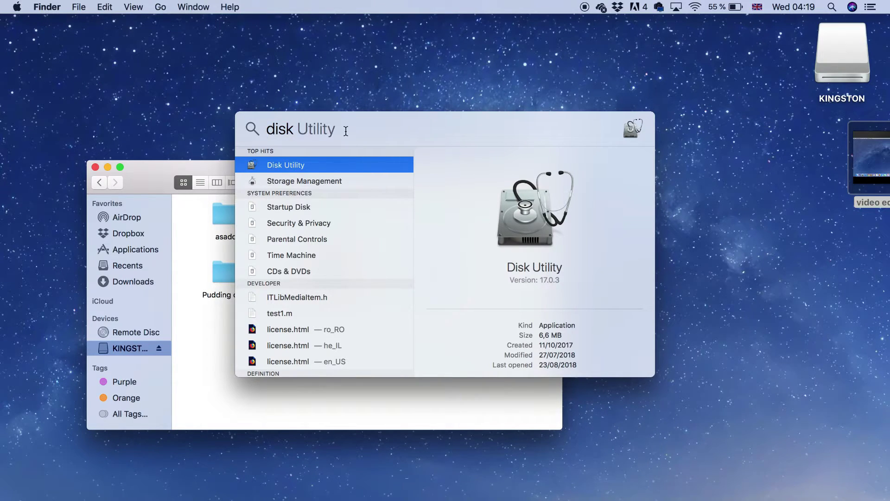
pyautogui.doubleClick(268, 130)
pyautogui.click(263, 130)
pyautogui.click(313, 165)
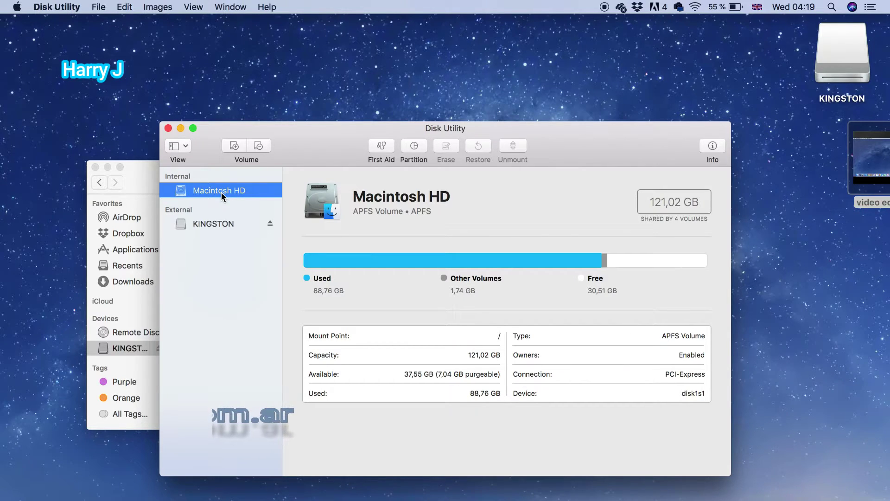
# - Select the external KINGSTON drive to view its NTFS format, 15,61 GB capacity and 14,74 GB used
pyautogui.click(217, 224)
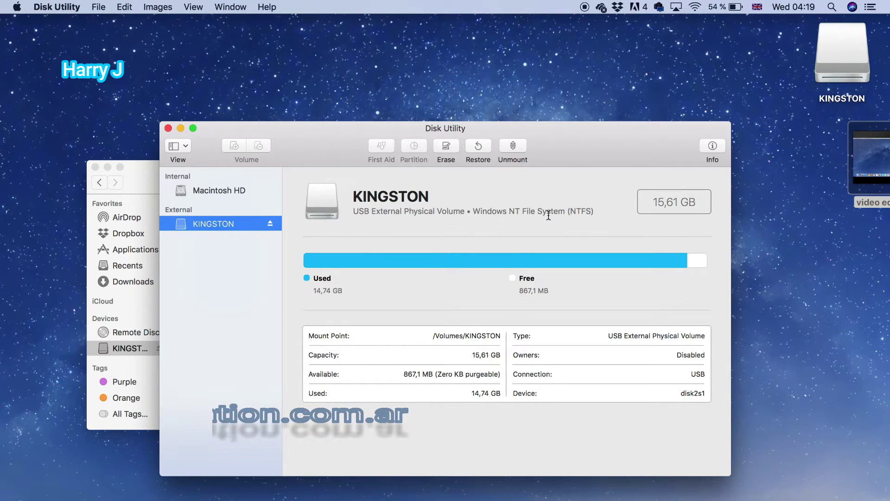
pyautogui.click(650, 200)
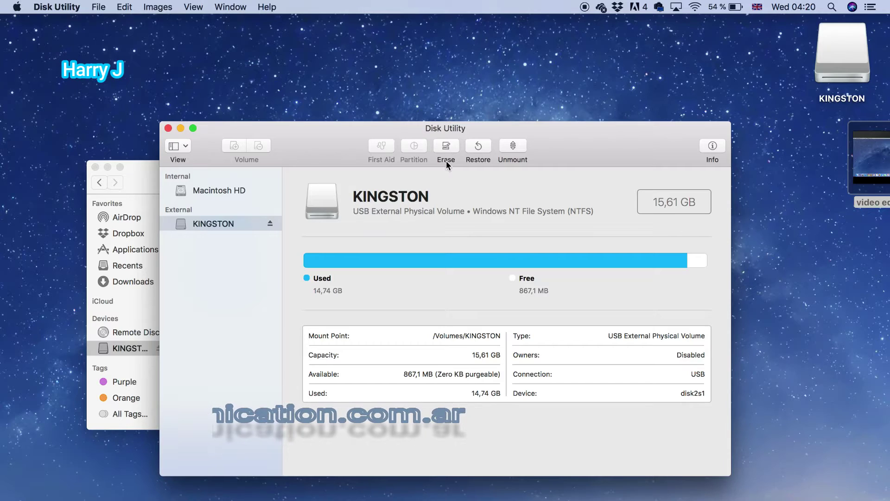
# - Erase the KINGSTON drive with the ExFAT format, keeping the name KINGSTON
pyautogui.click(446, 146)
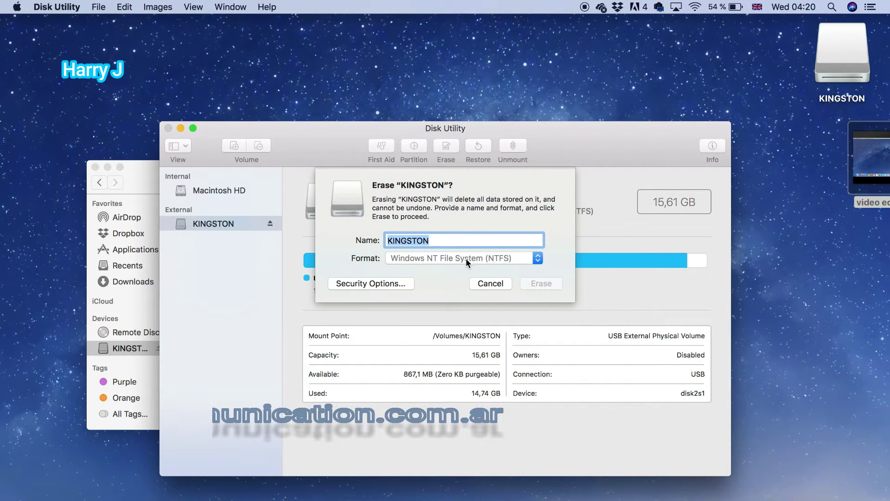
pyautogui.click(466, 258)
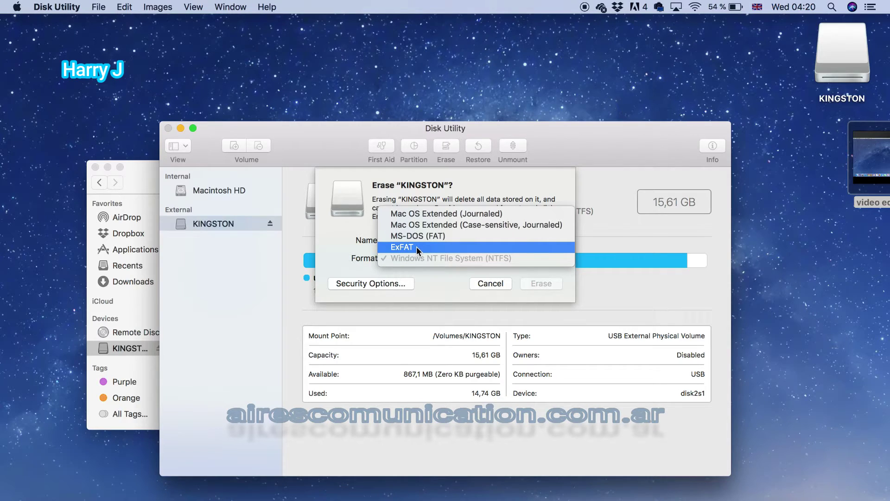
pyautogui.click(417, 247)
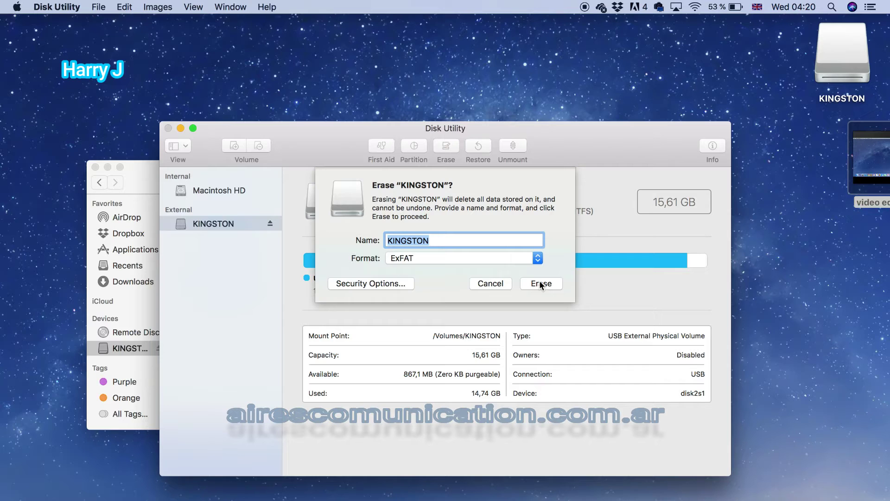
pyautogui.click(541, 284)
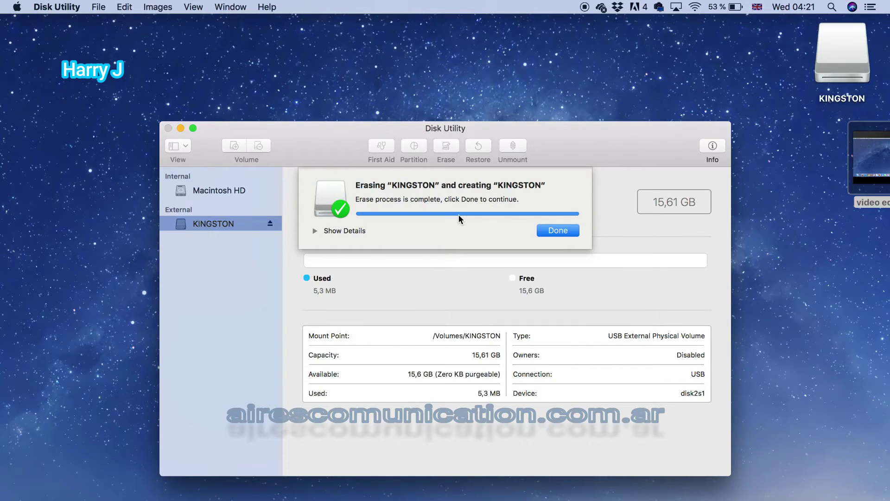
pyautogui.click(550, 233)
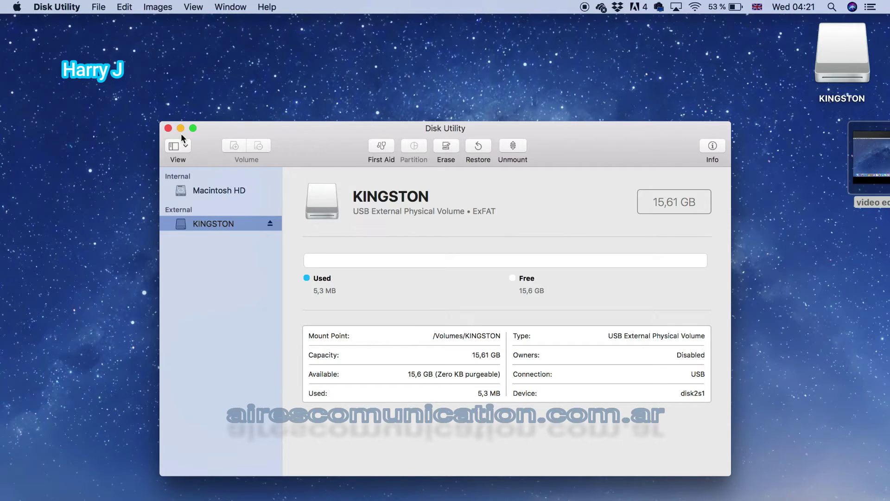
# - Quit Disk Utility and show the KINGSTON drive in a new Finder window
pyautogui.click(167, 128)
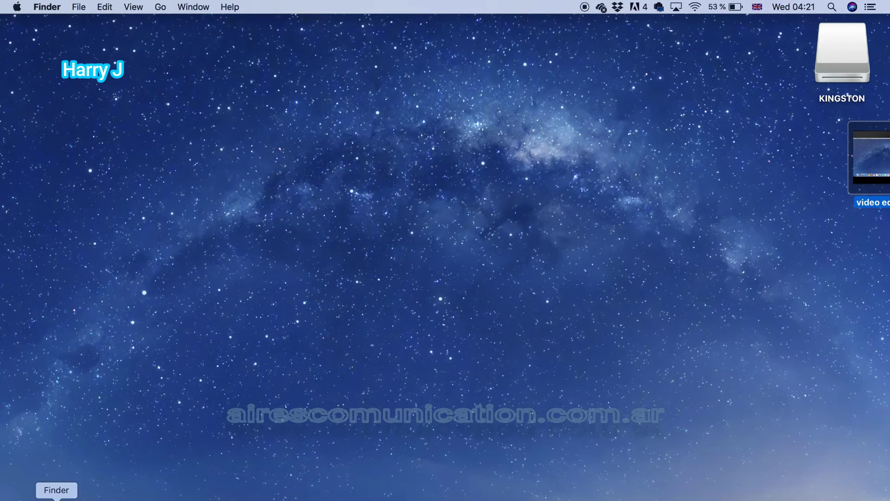
pyautogui.click(57, 499)
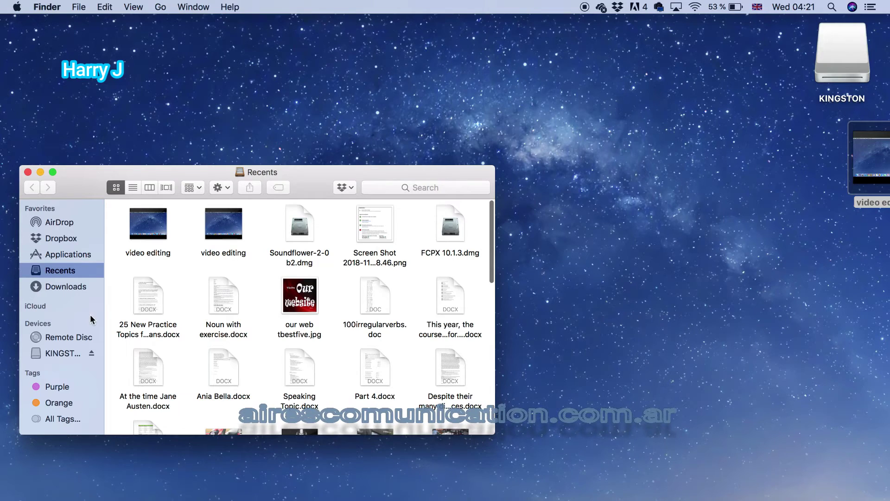
pyautogui.click(60, 355)
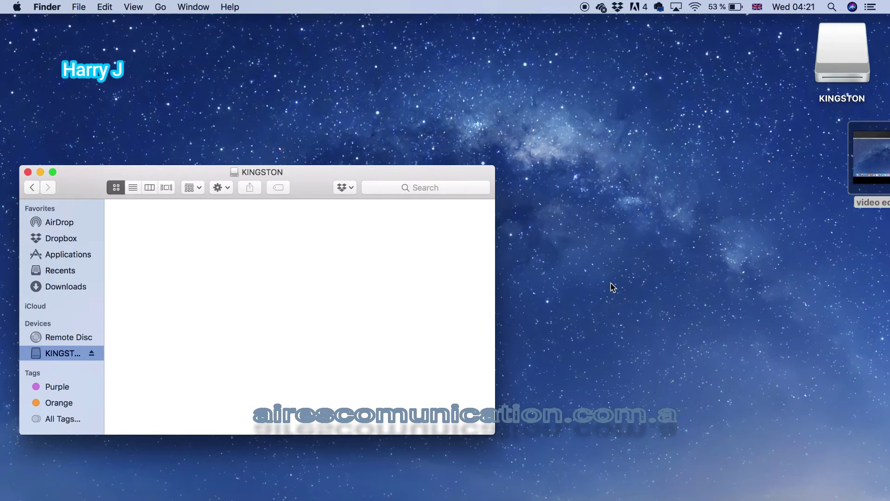
# - Drag the desktop 'video editing' file onto KINGSTON to start copying it
pyautogui.click(871, 172)
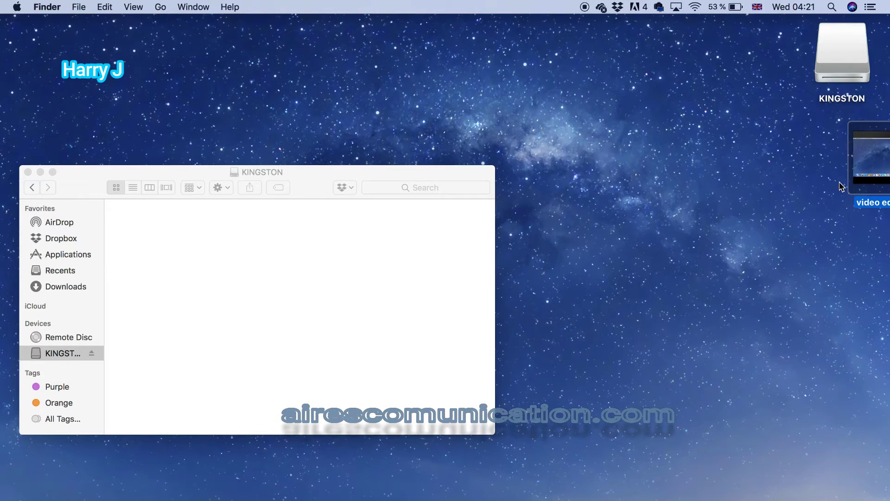
pyautogui.moveTo(860, 161); pyautogui.dragTo(415, 278)
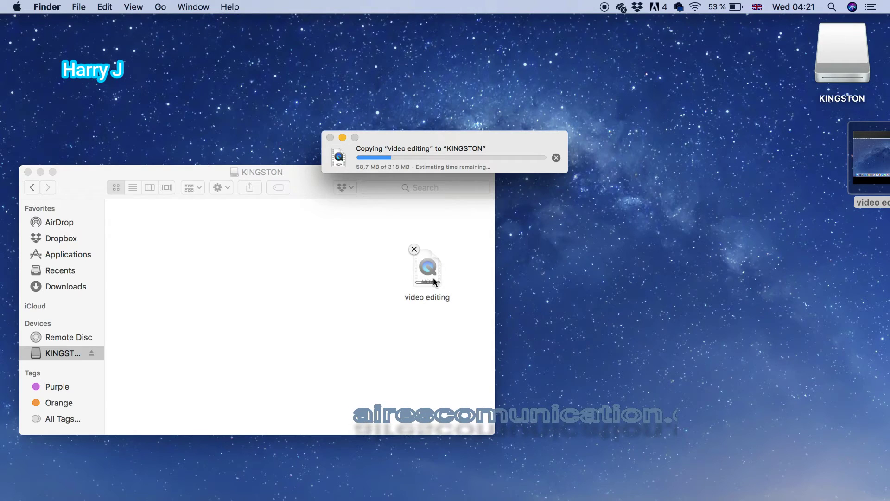
pyautogui.click(371, 281)
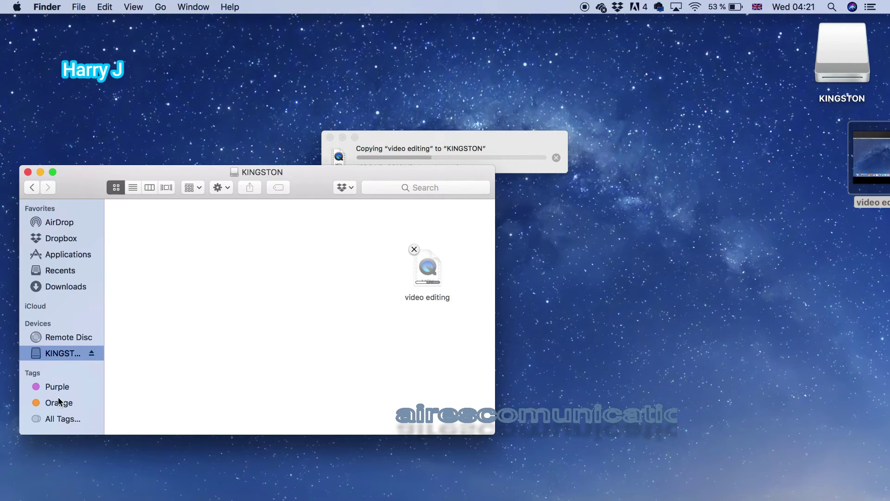
# - Select Soundflower-2-0b2.dmg in Recents and go back to the KINGSTON drive
pyautogui.click(59, 271)
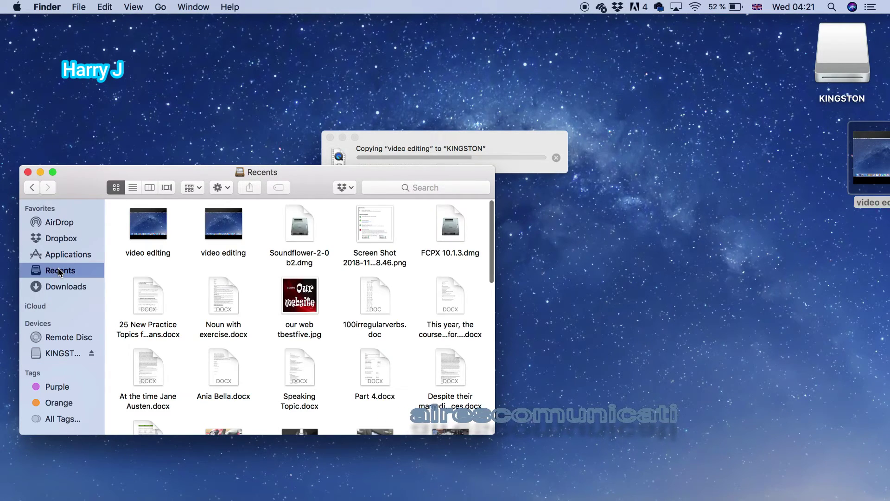
pyautogui.click(297, 230)
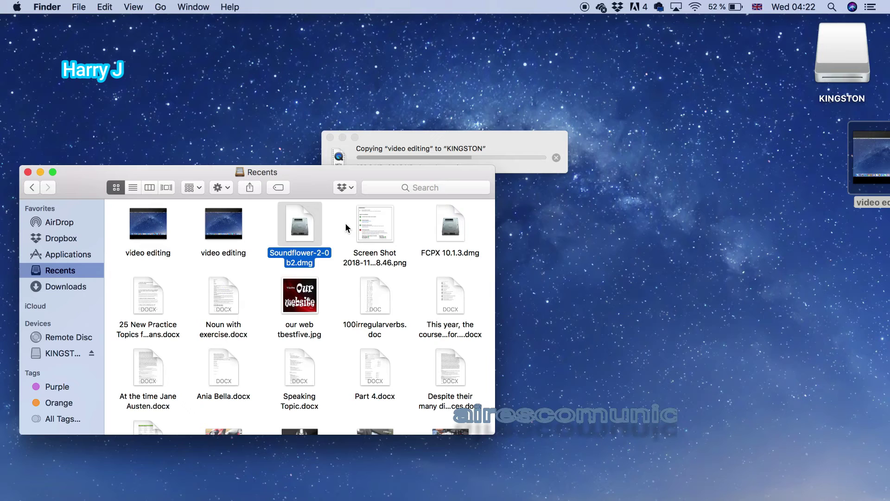
pyautogui.click(63, 354)
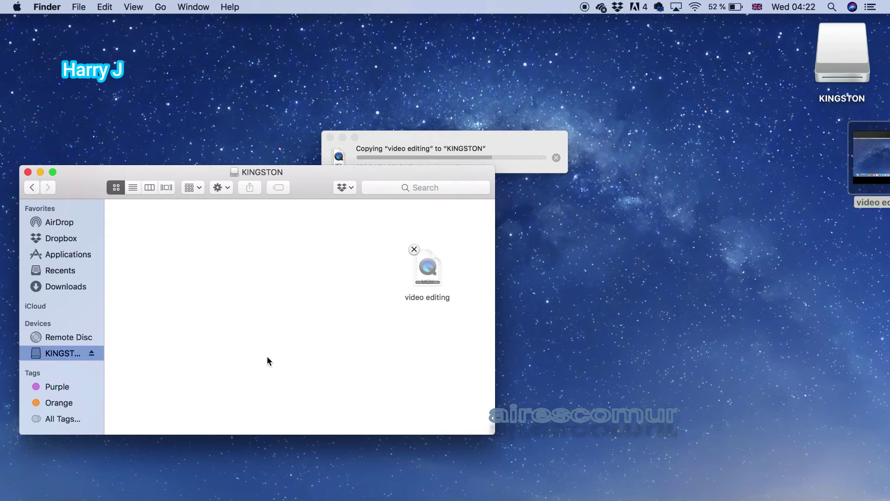